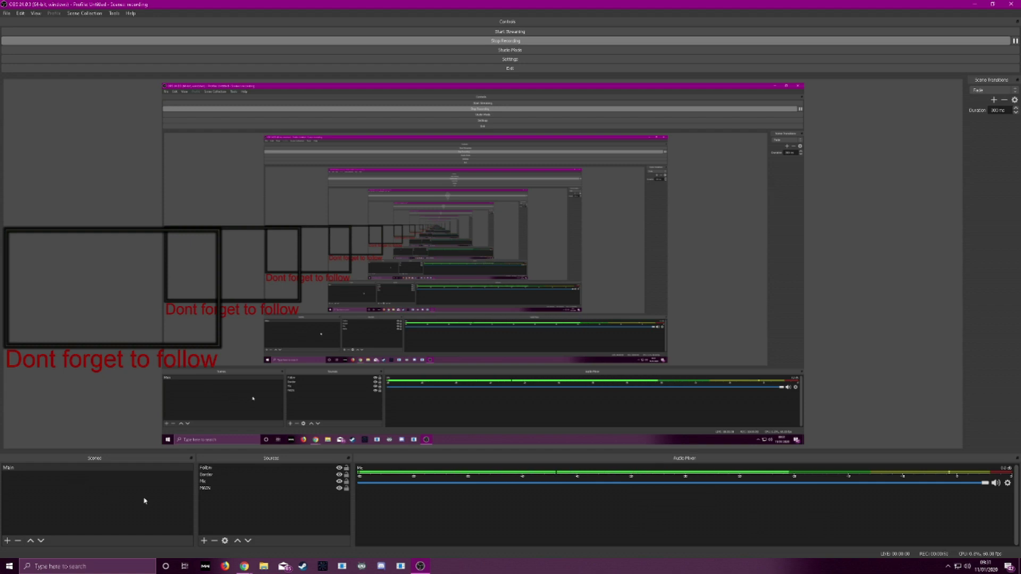
- Add a new scene to the Scenes list and name it 'Small cam'
left_click(41, 486)
right_click(41, 487)
left_click(53, 491)
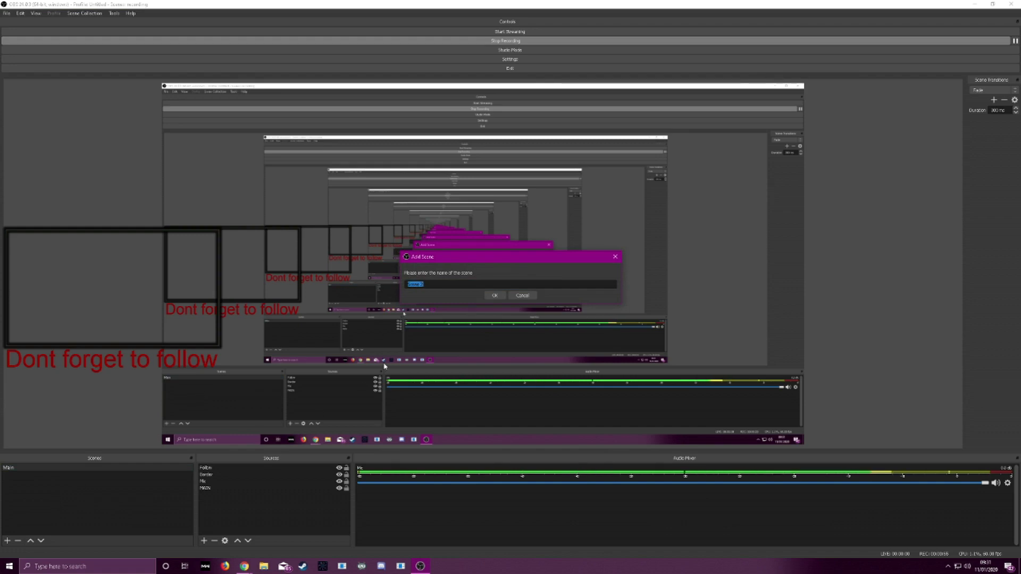
key("BackSpace")
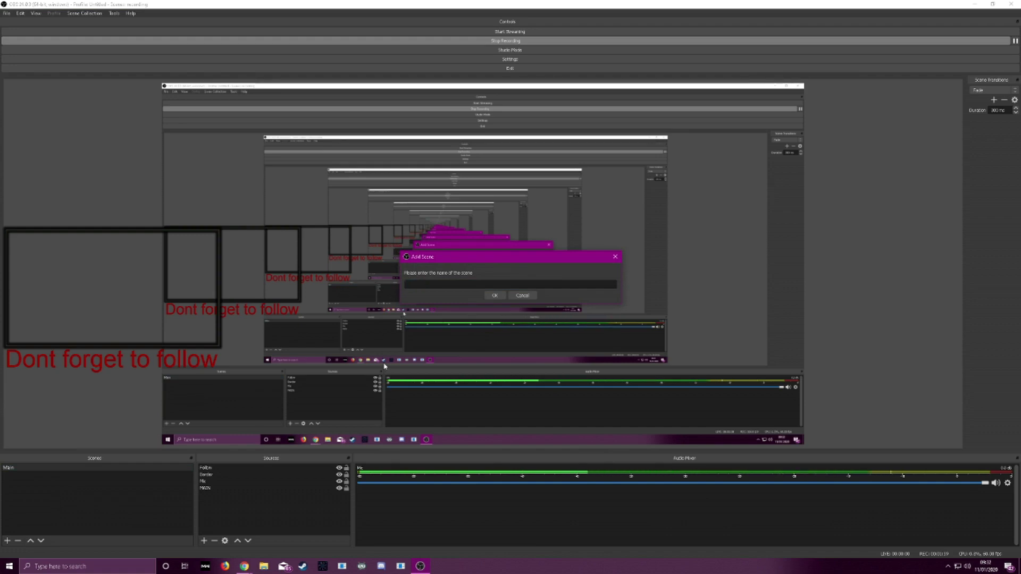
type("Small")
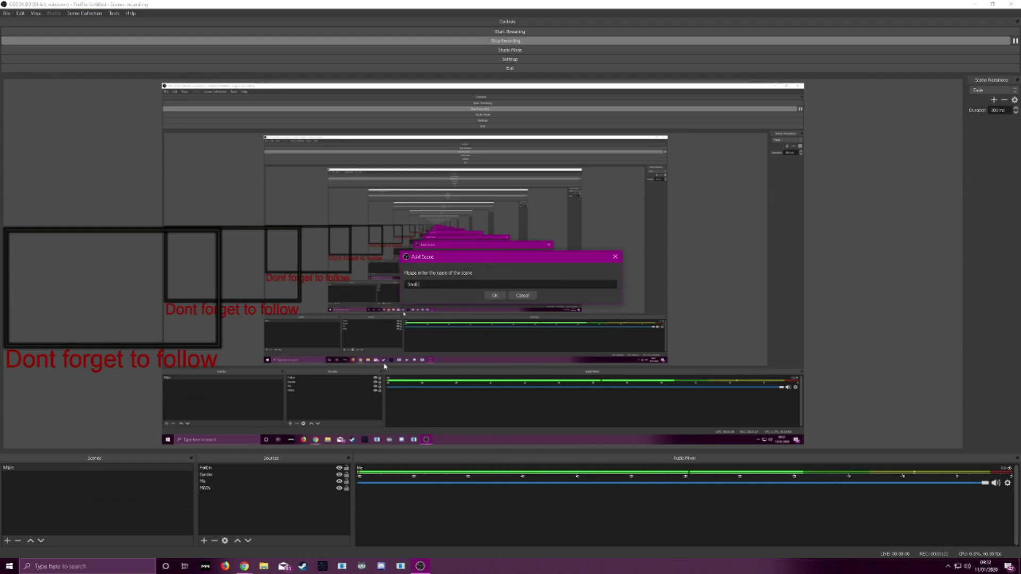
type(" cam")
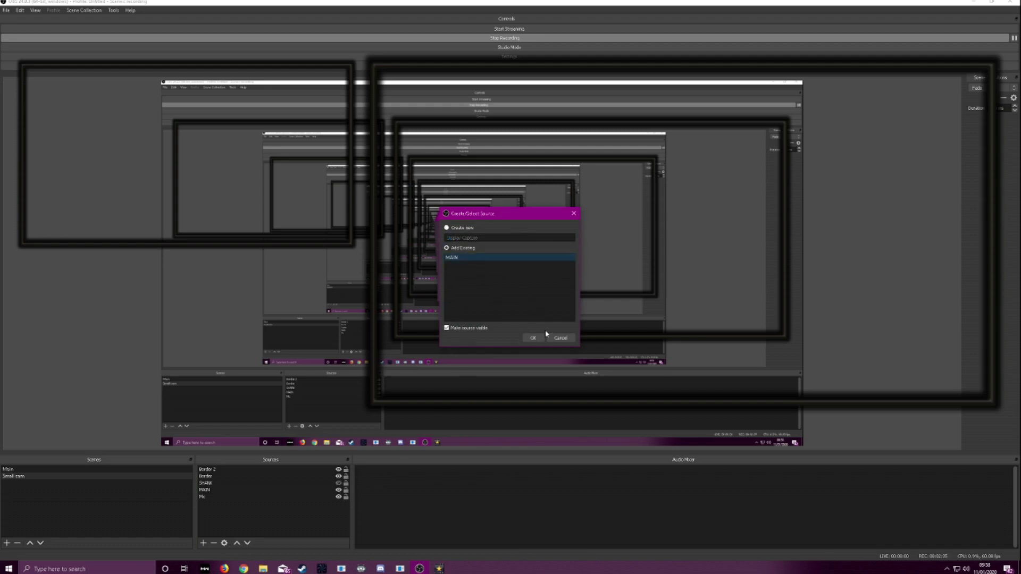
- Fit the screen capture to the screen and add the existing 'Dont forget to follow' text source
right_click(246, 355)
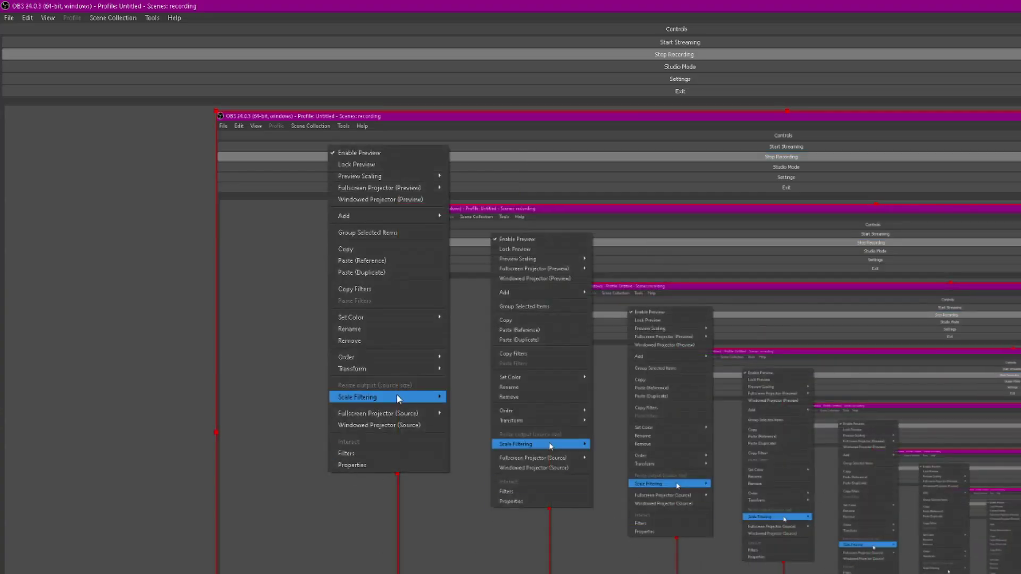
mouse_move(393, 368)
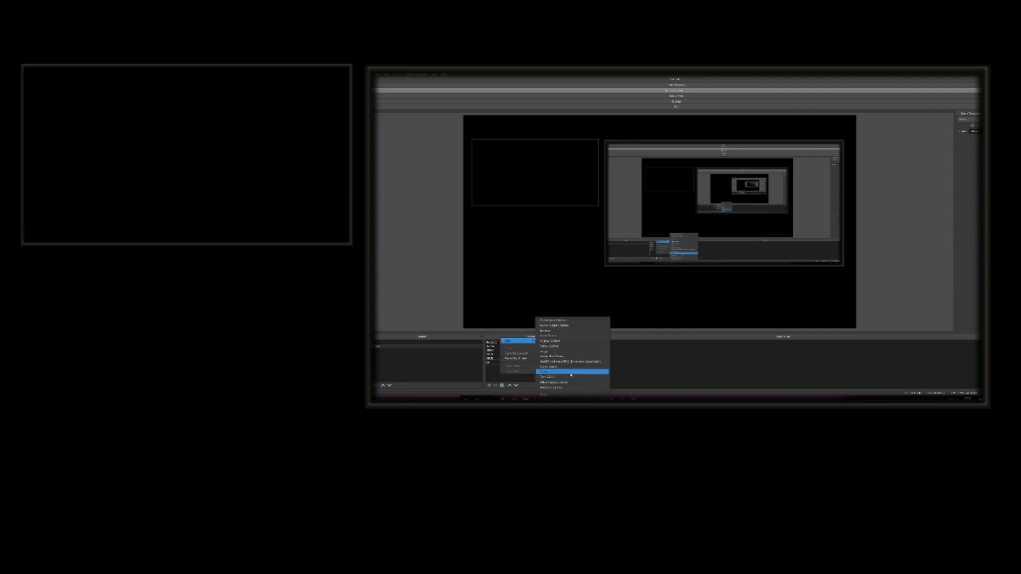
left_click(570, 373)
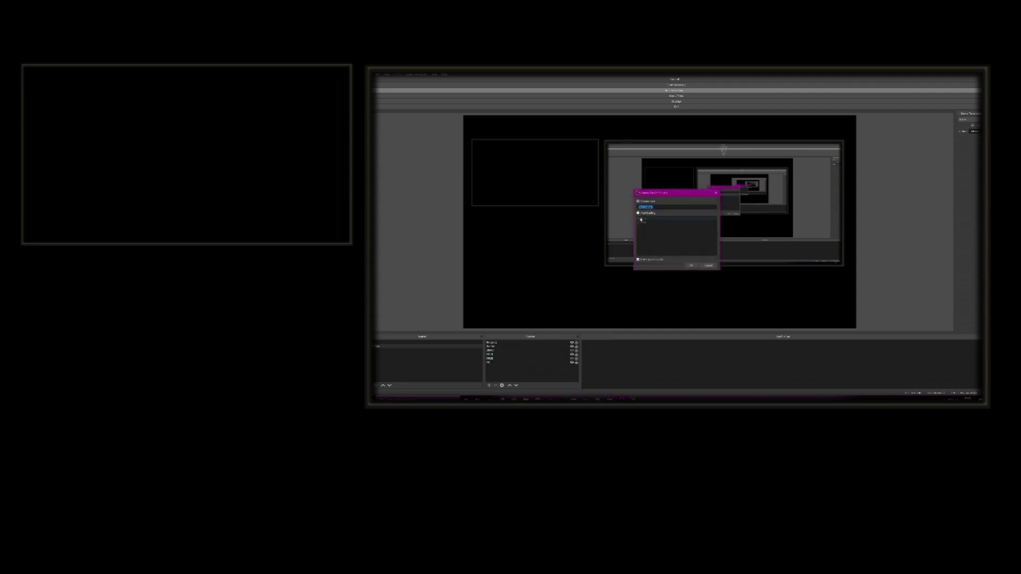
left_click(651, 219)
left_click(691, 266)
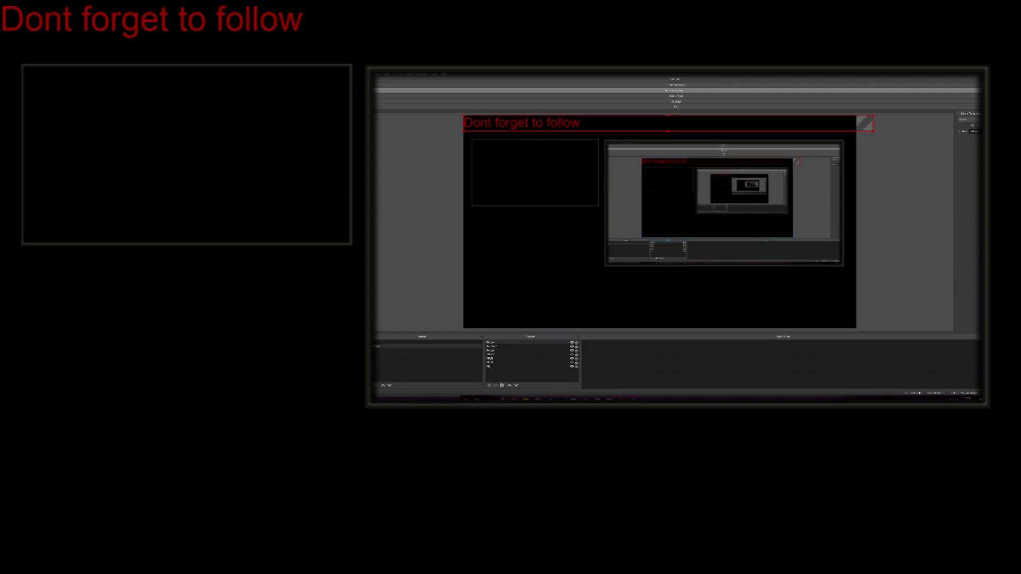
left_click(338, 508)
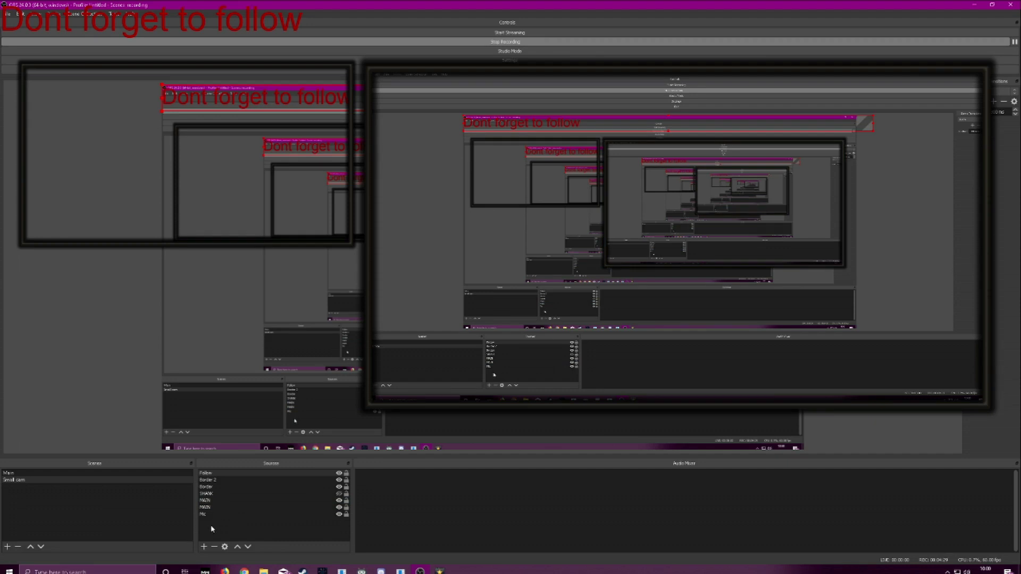
right_click(213, 470)
- Point the Background media source at the white triangles background 1080p MP4
mouse_move(245, 469)
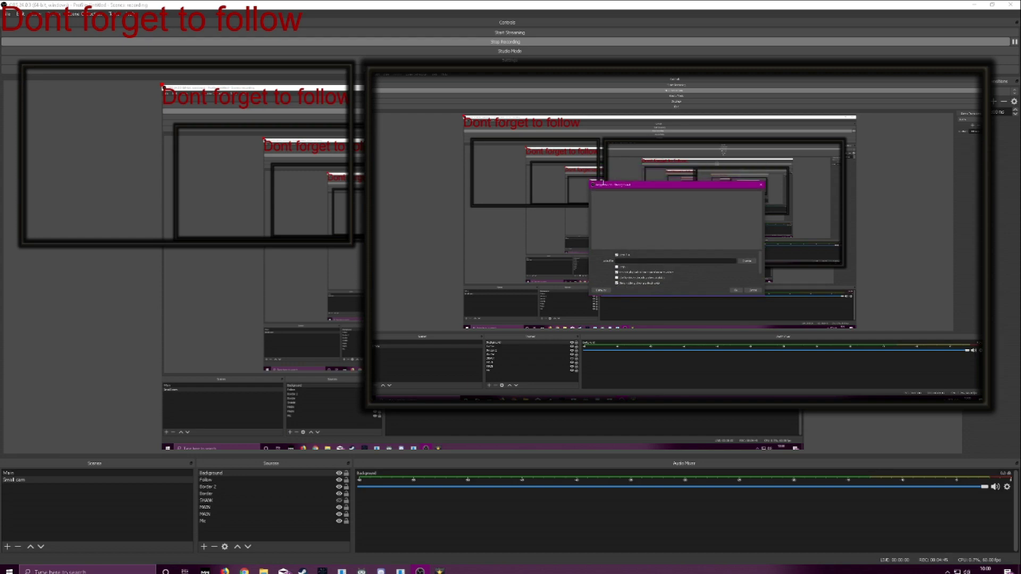
left_click_drag(665, 169, 171, 261)
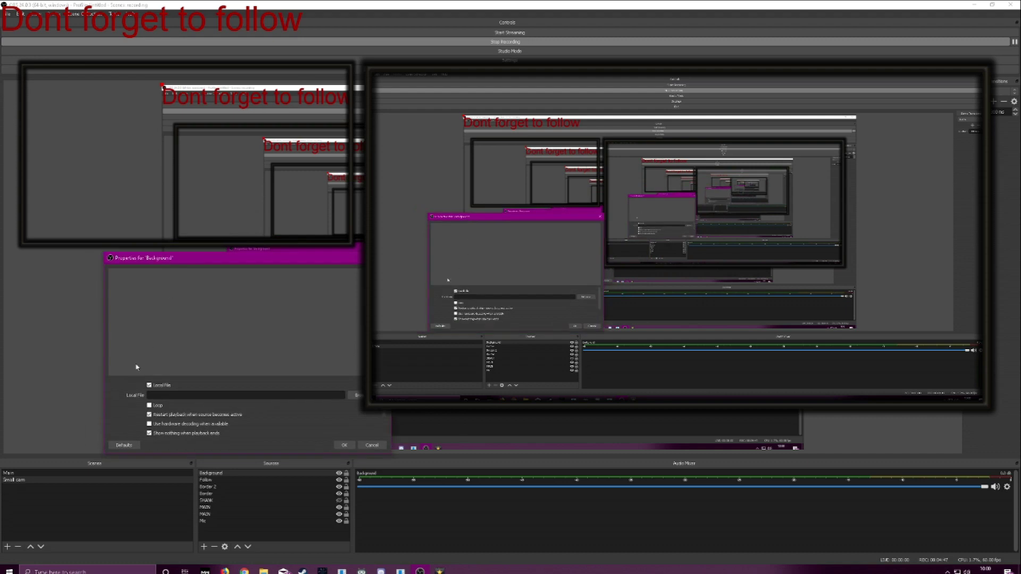
left_click(355, 395)
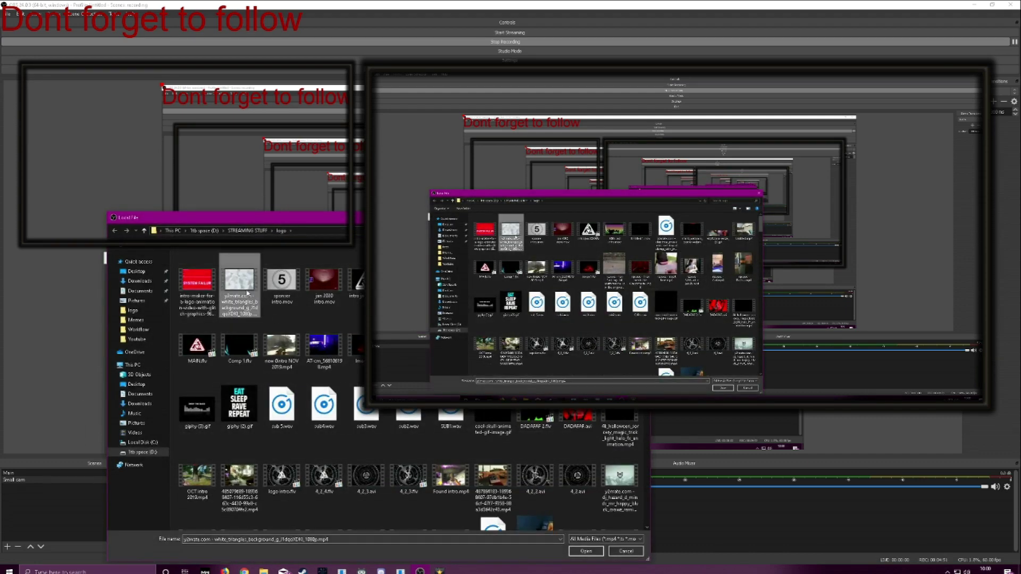
double_click(246, 292)
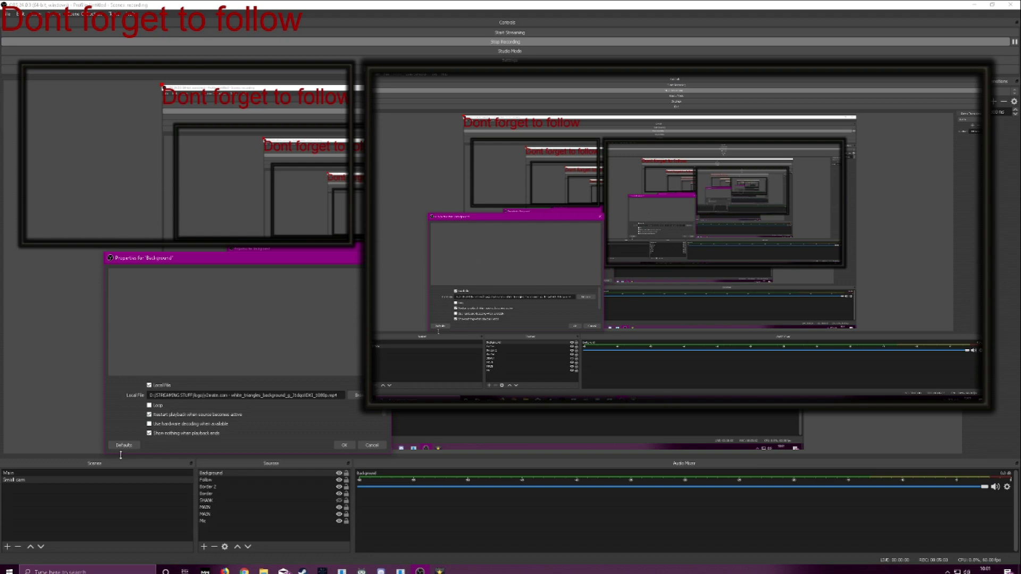
- Enlarge and reposition the Background properties window, scrolling down to reach the Loop option
left_click_drag(106, 454, 20, 534)
left_click_drag(189, 265, 200, 212)
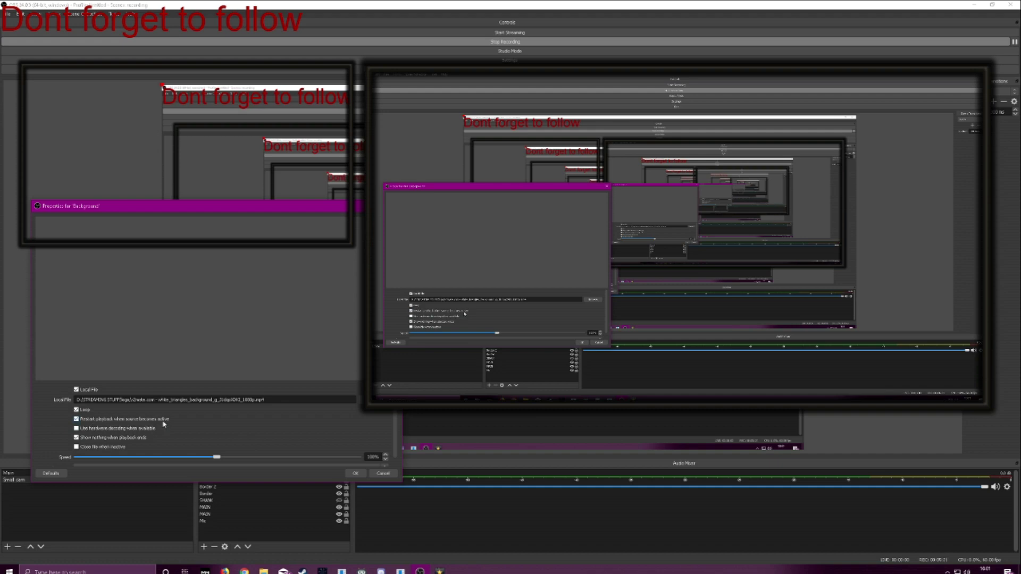
scroll(162, 423, "down", 1)
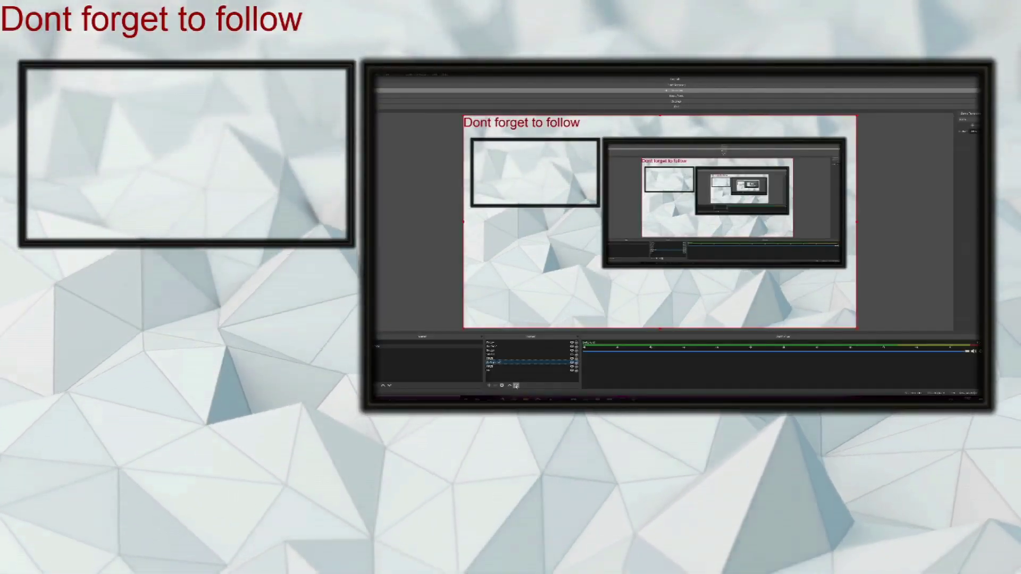
- Shift the Background source up and down in the Sources order, ending above the desktop capture
left_click(248, 548)
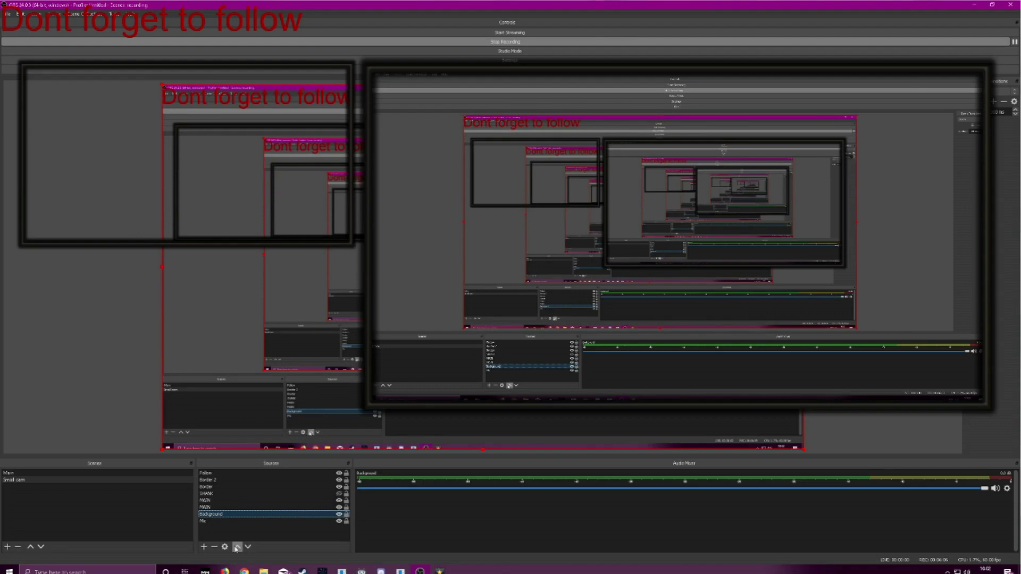
left_click(237, 547)
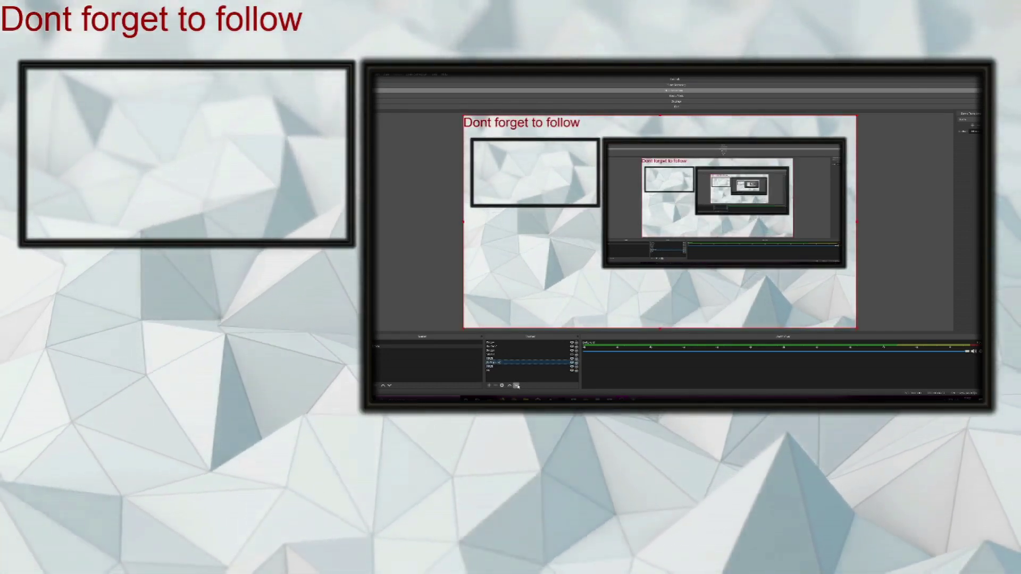
left_click(249, 548)
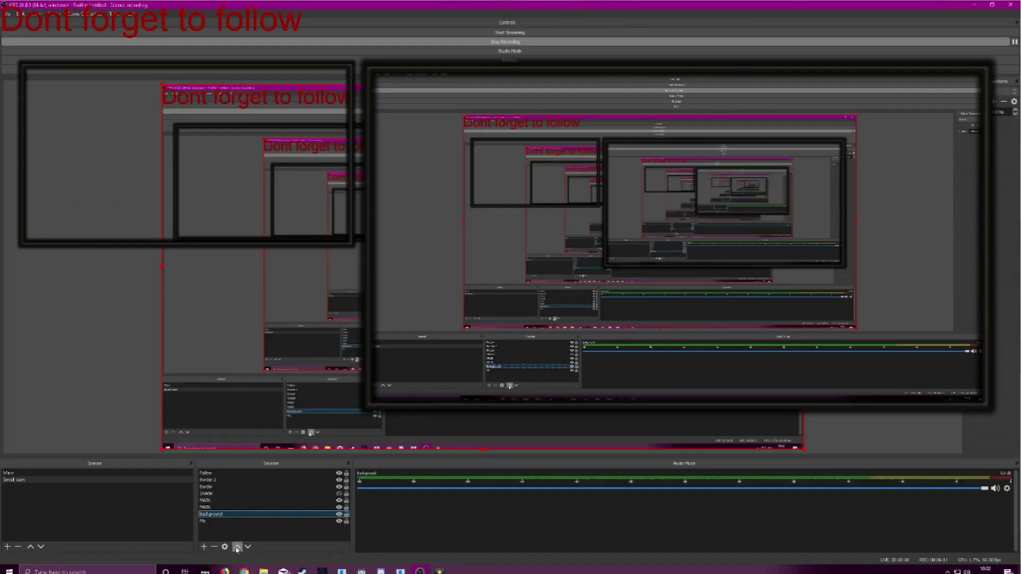
left_click(237, 547)
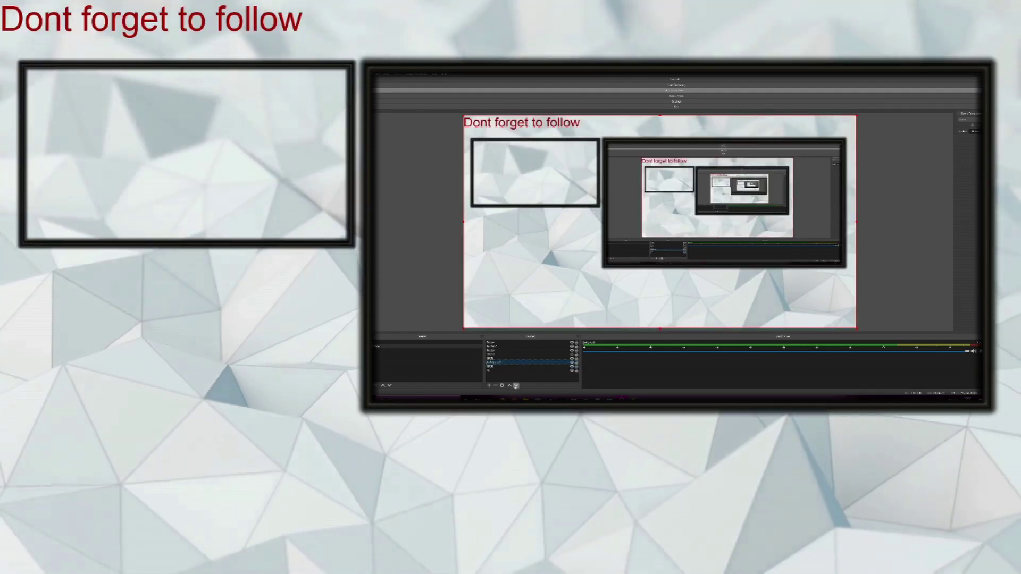
left_click(248, 547)
left_click(237, 547)
left_click(247, 547)
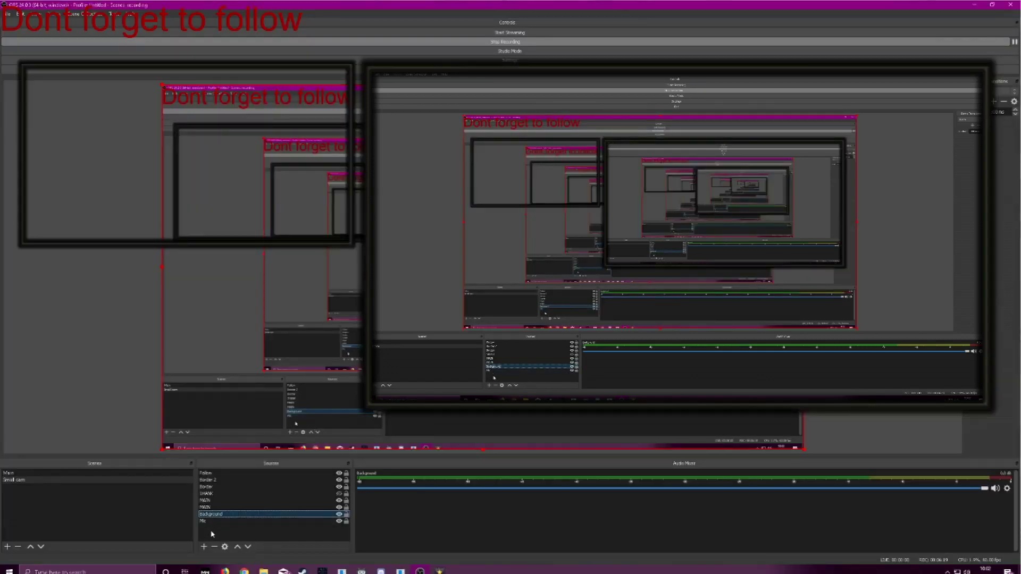
left_click(237, 548)
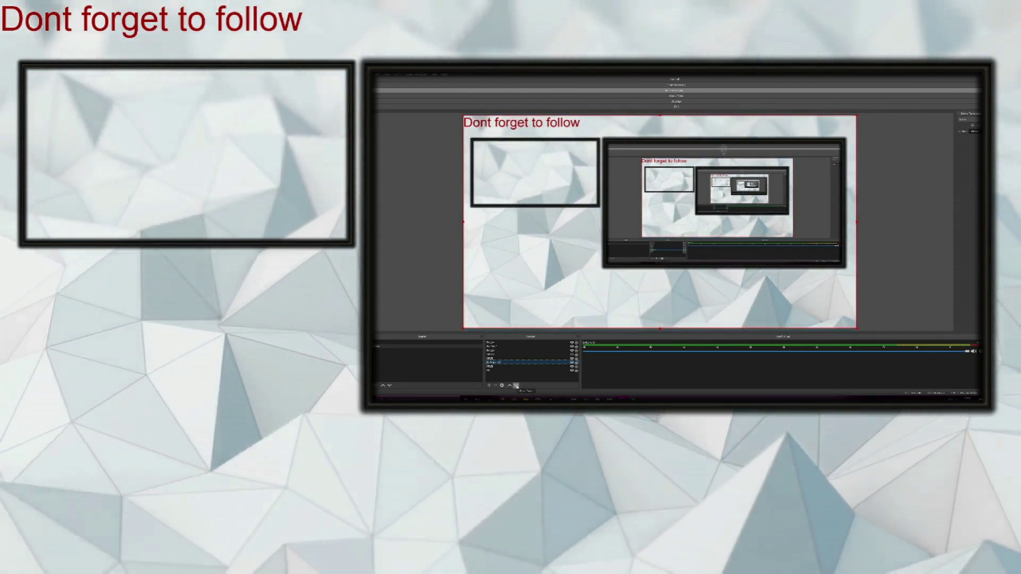
- Lower Background one place, then choose a Scroll filter for the 'Dont forget to follow' text
left_click(248, 547)
left_click(254, 101)
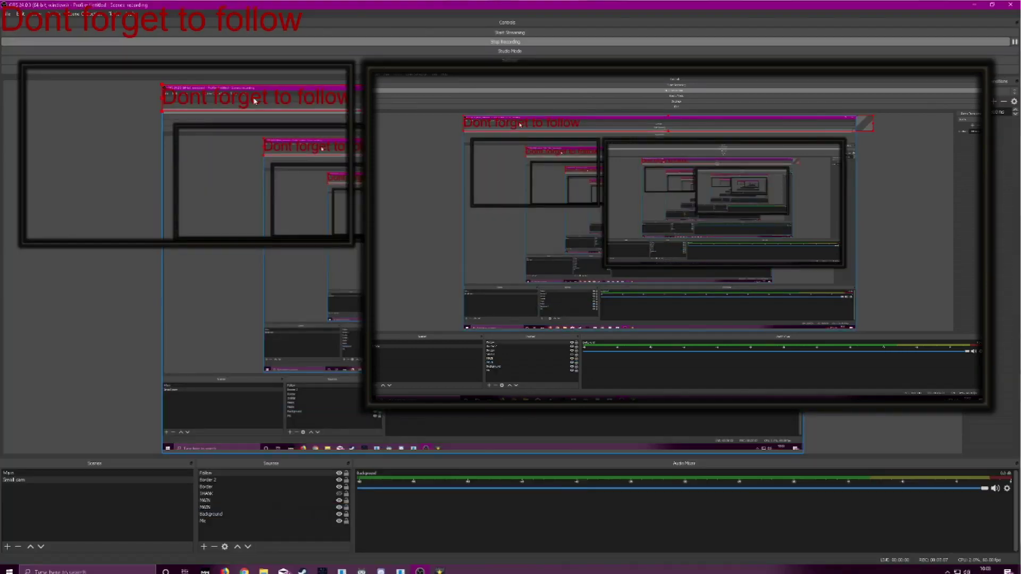
right_click(255, 101)
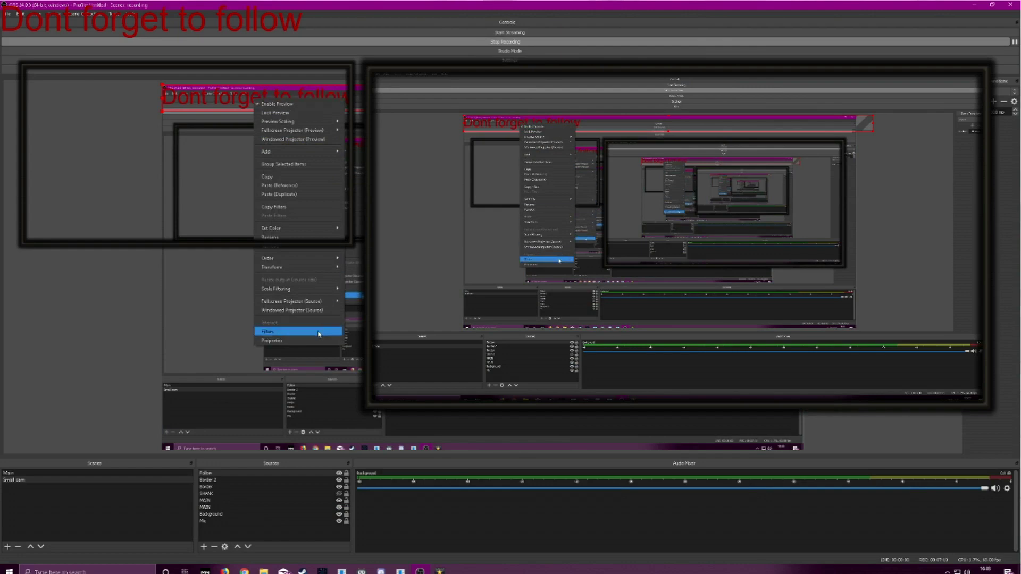
left_click(317, 334)
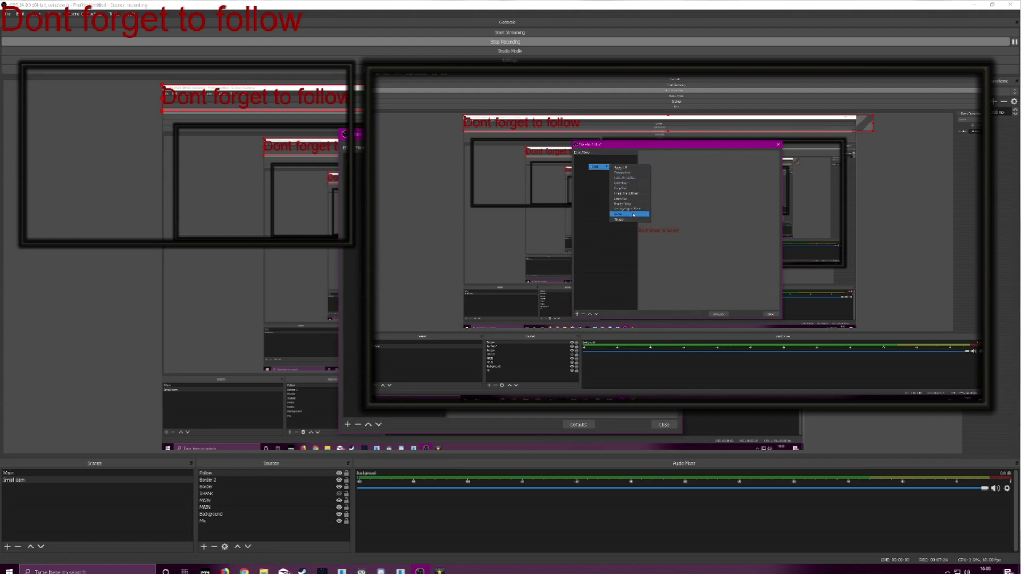
left_click(633, 214)
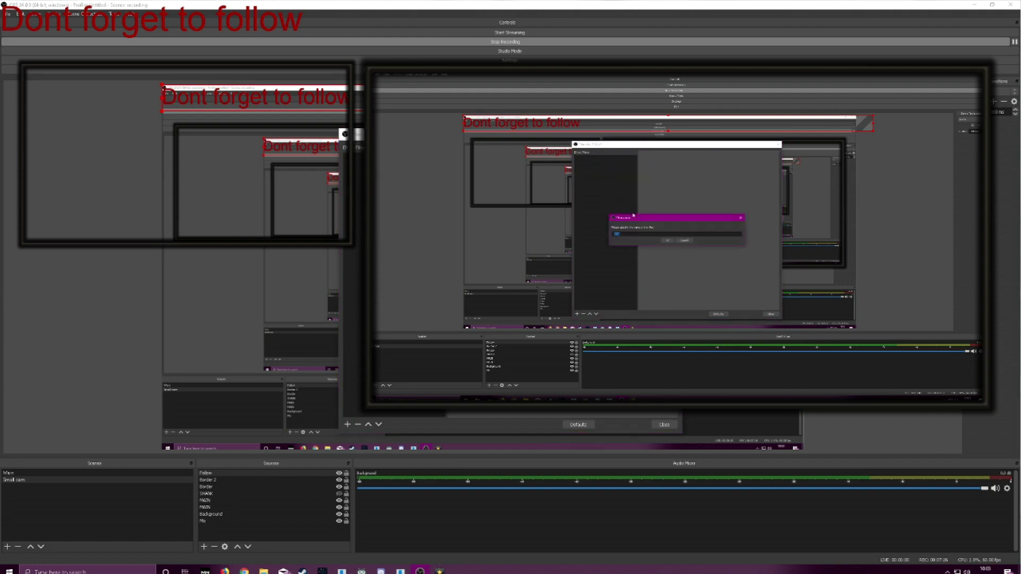
- Confirm the Scroll filter and set the text's horizontal scroll speed with the slider
left_click(667, 241)
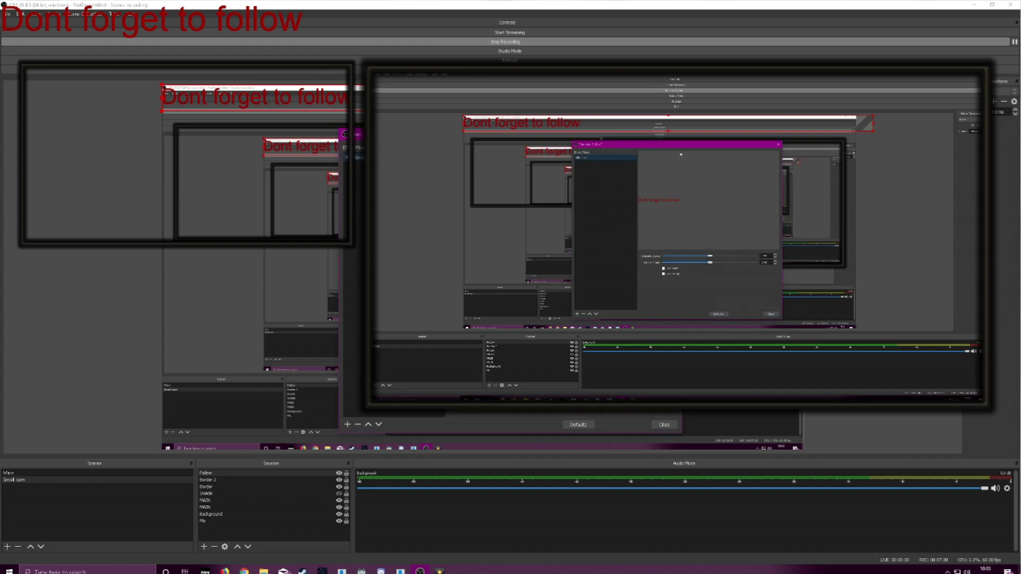
left_click_drag(521, 133, 194, 159)
left_click_drag(246, 350, 247, 352)
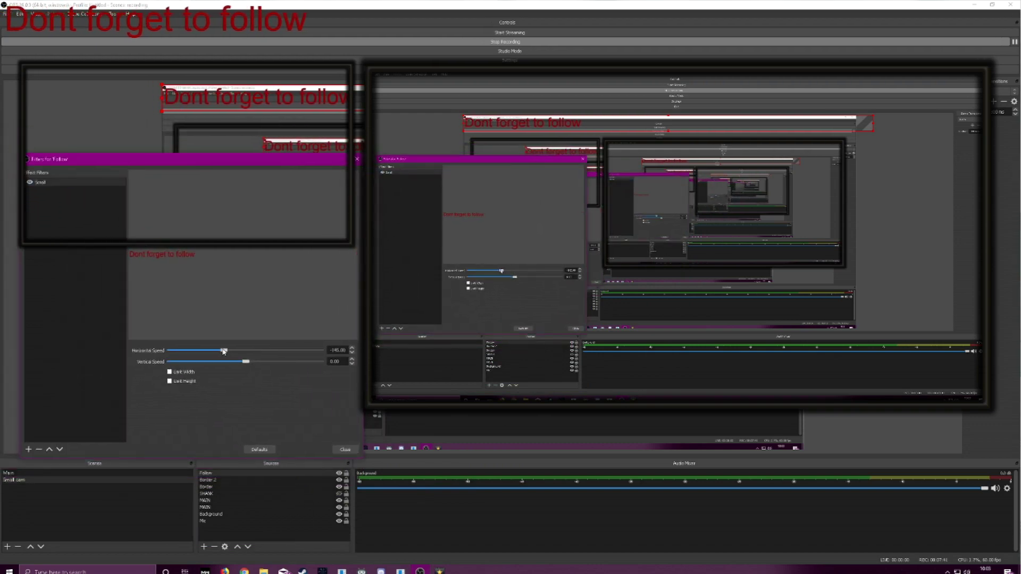
left_click_drag(241, 351, 233, 351)
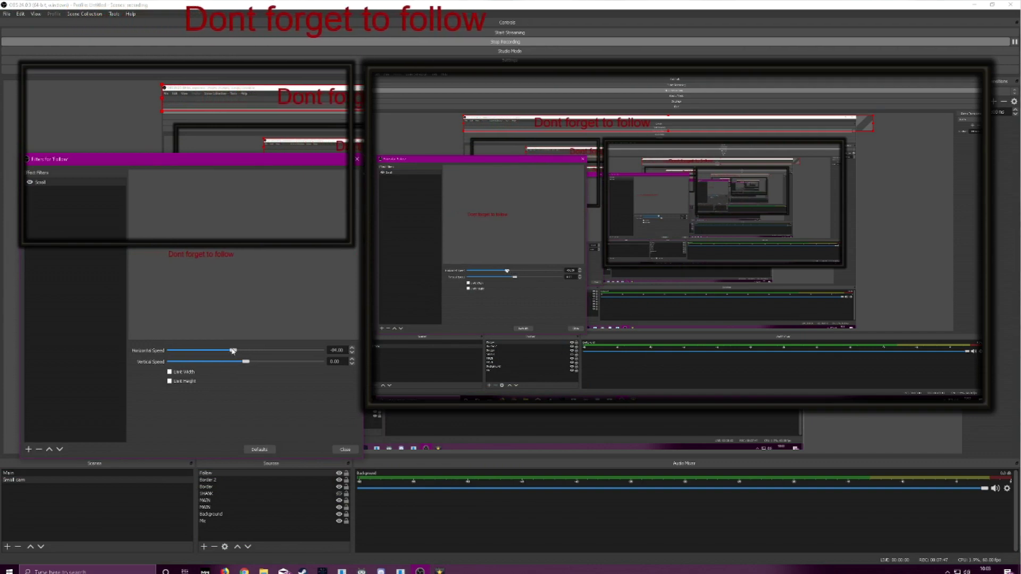
left_click(345, 449)
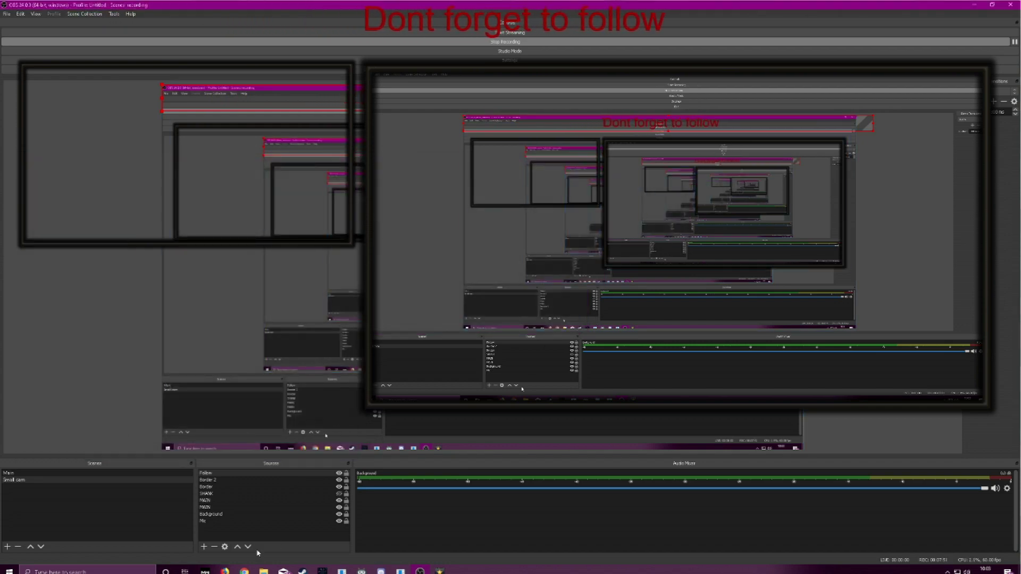
- Hide the second MAIN desktop capture so the triangle background shows through
left_click(319, 514)
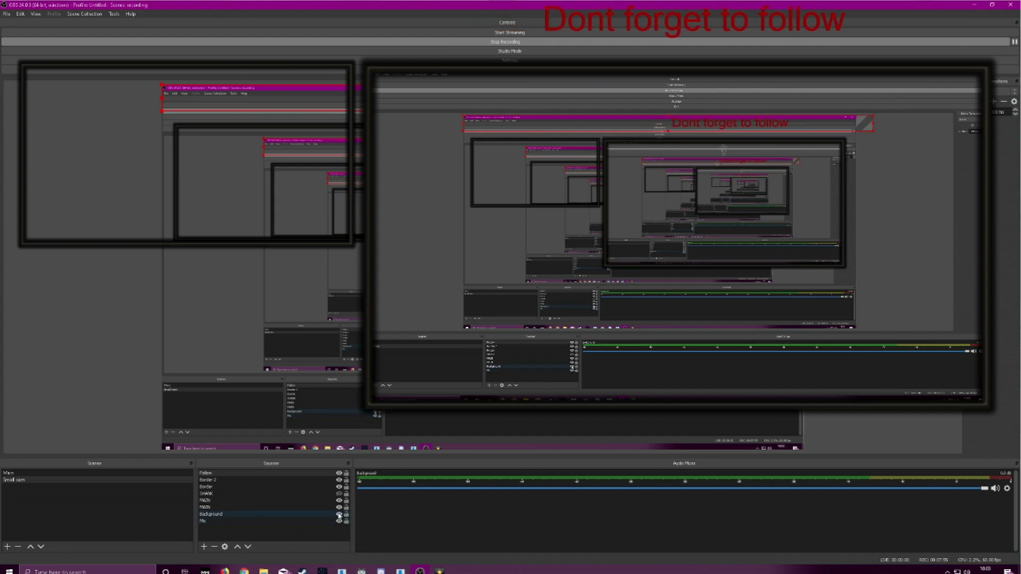
left_click(330, 508)
left_click(338, 508)
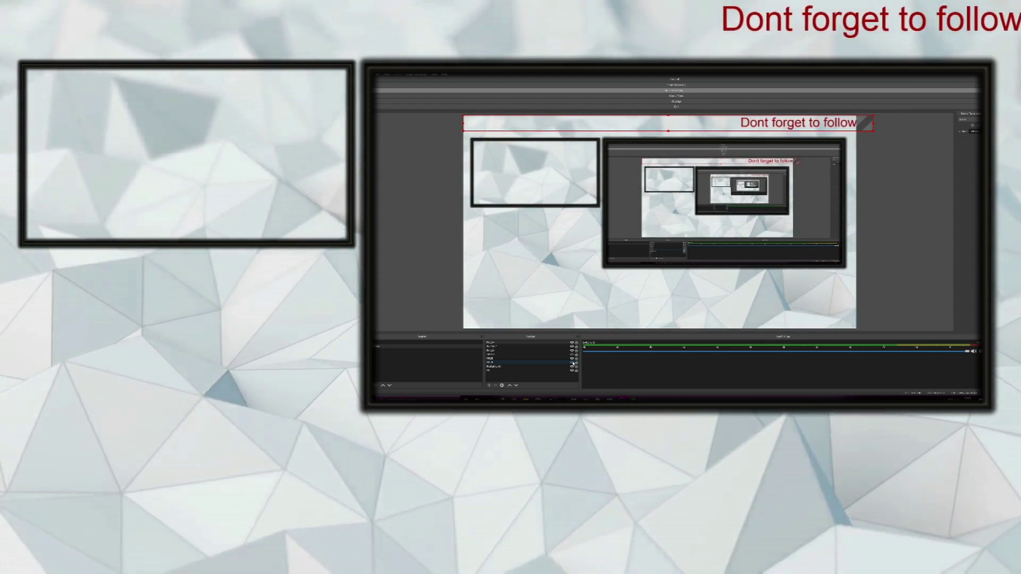
- Make the MAIN desktop capture visible again and select it in the preview
left_click(338, 508)
left_click(771, 129)
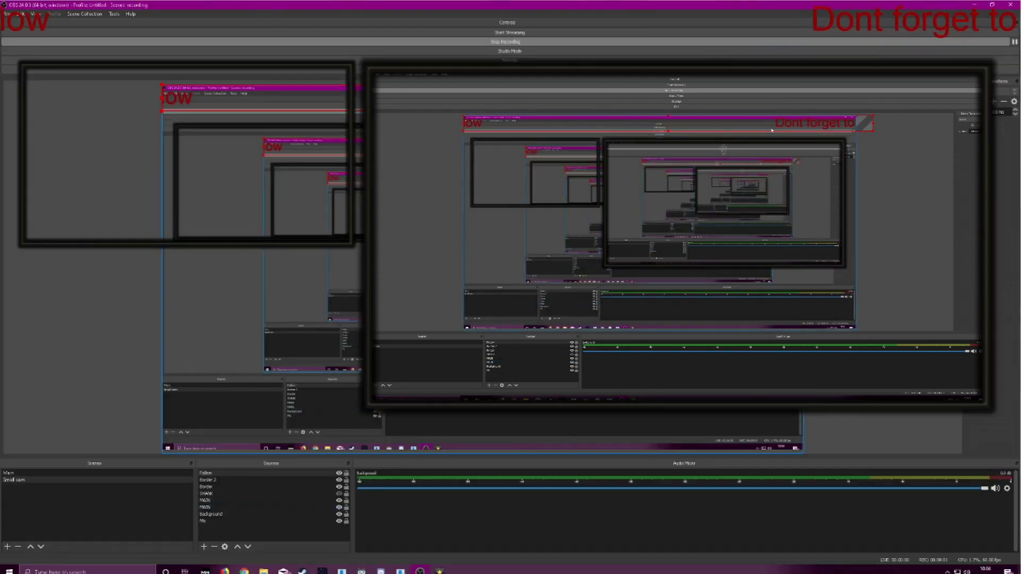
right_click(778, 127)
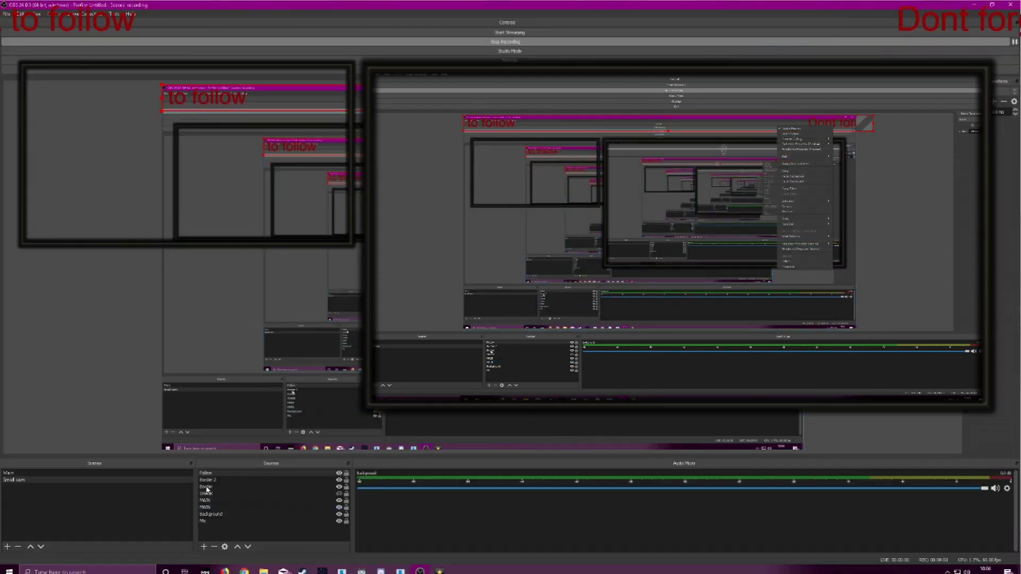
- Review the Follow text source's properties and confirm them with OK
double_click(212, 523)
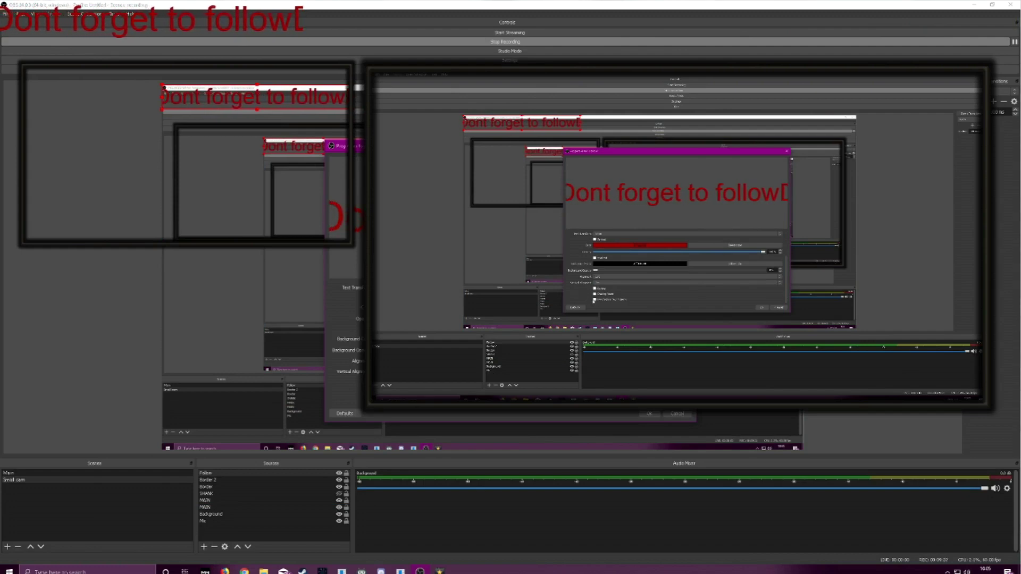
scroll(660, 293, "down", 3)
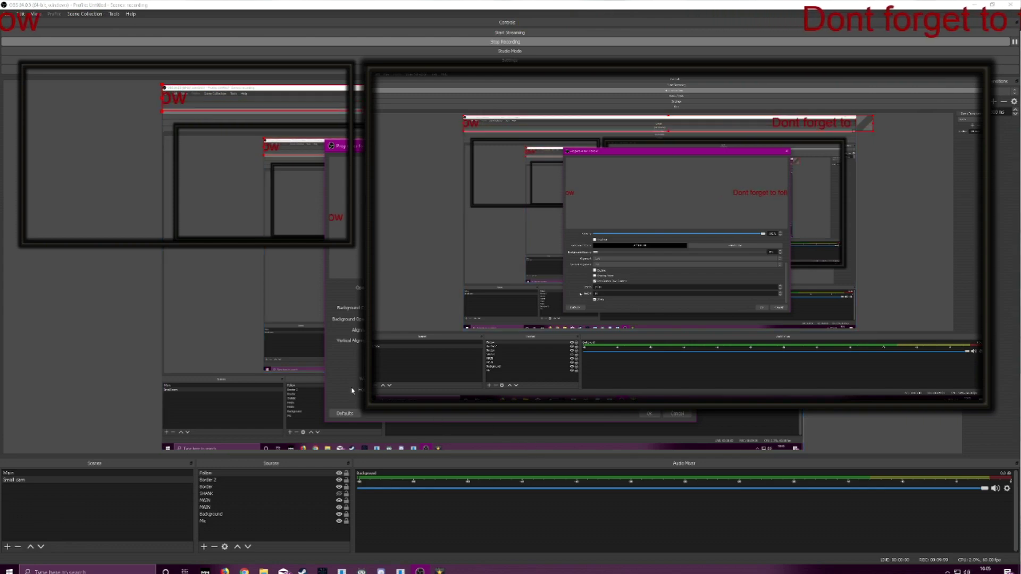
left_click(654, 415)
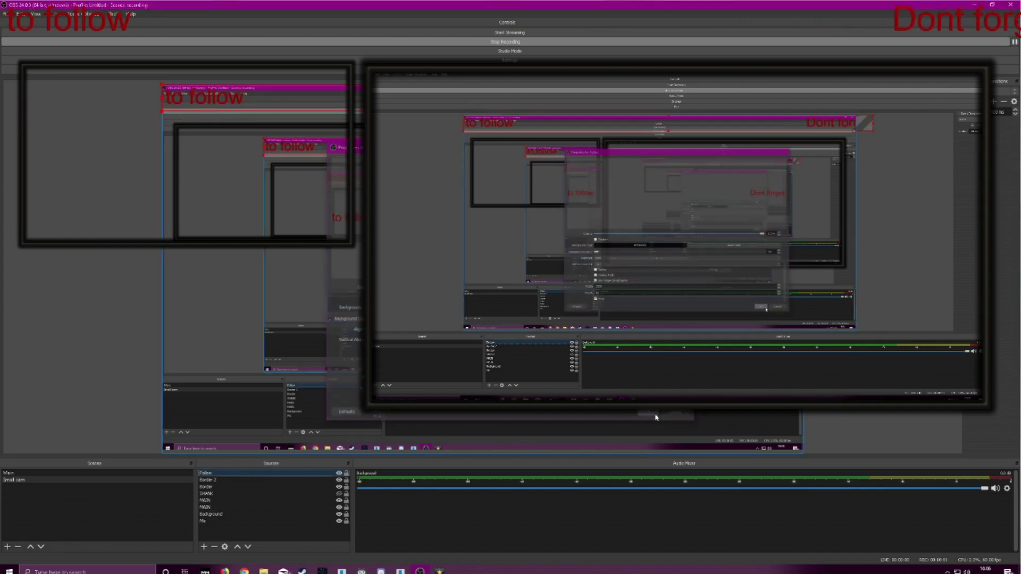
- Hide the second MAIN desktop capture so only background, borders and scrolling text remain
left_click(338, 508)
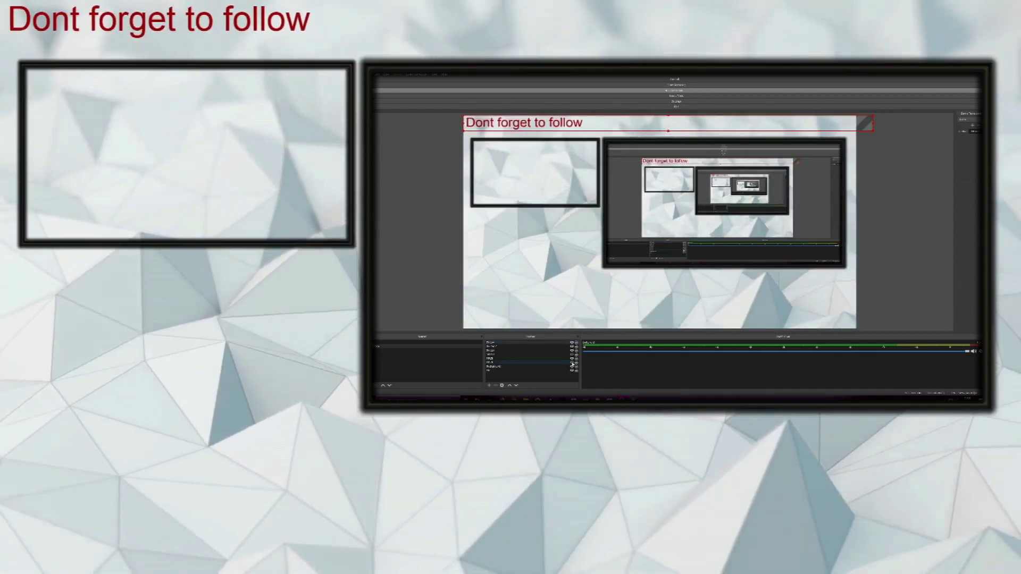